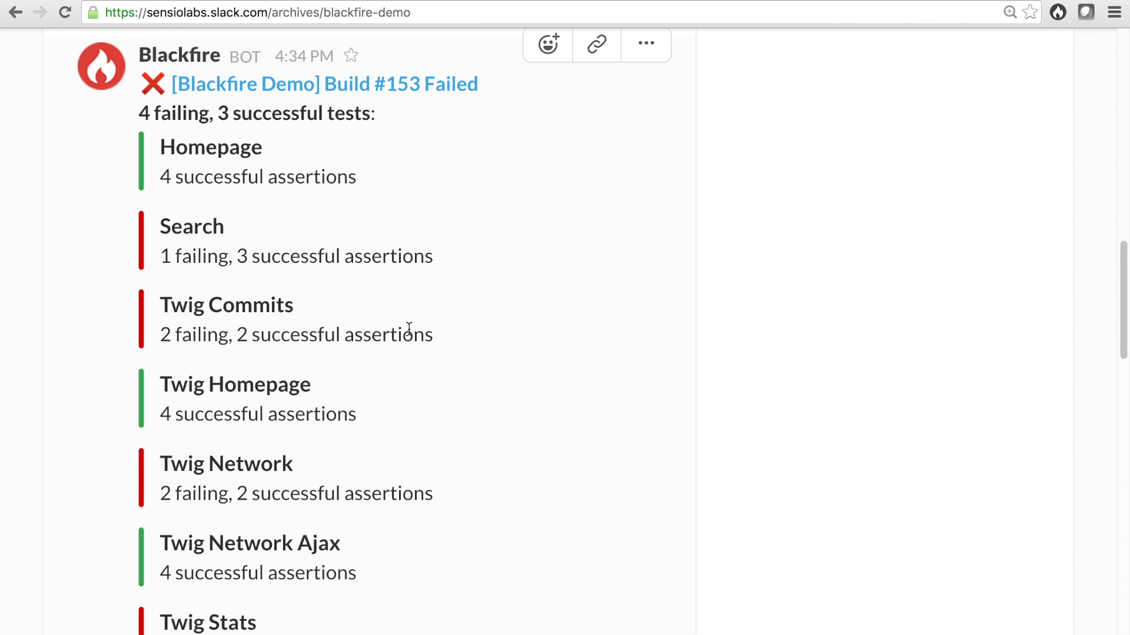
Open the 'Build #153 Failed' report from the Blackfire bot's Slack message.
left_click(434, 86)
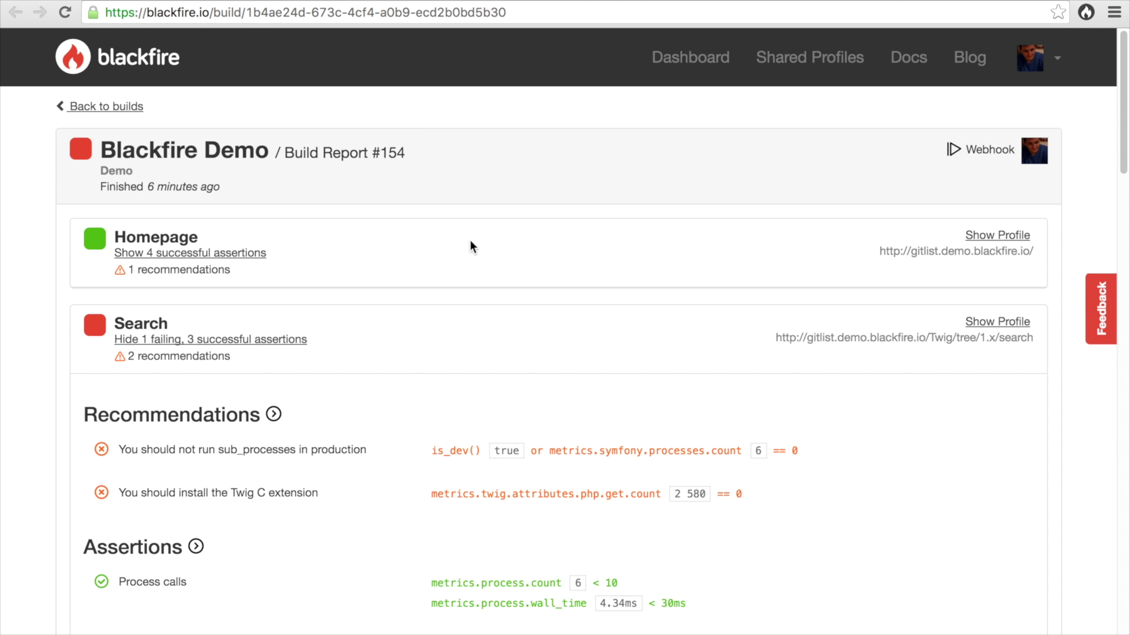
scroll(470, 241, "down", 1)
scroll(469, 242, "down", 2)
scroll(469, 241, "down", 1)
scroll(470, 241, "down", 1)
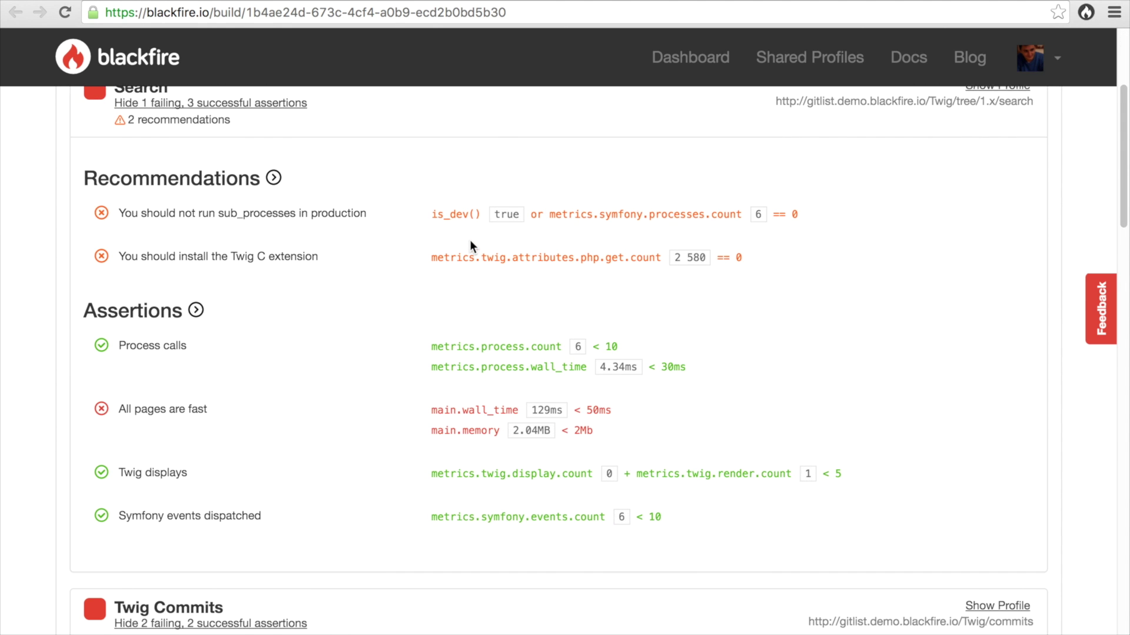
scroll(506, 426, "up", 1)
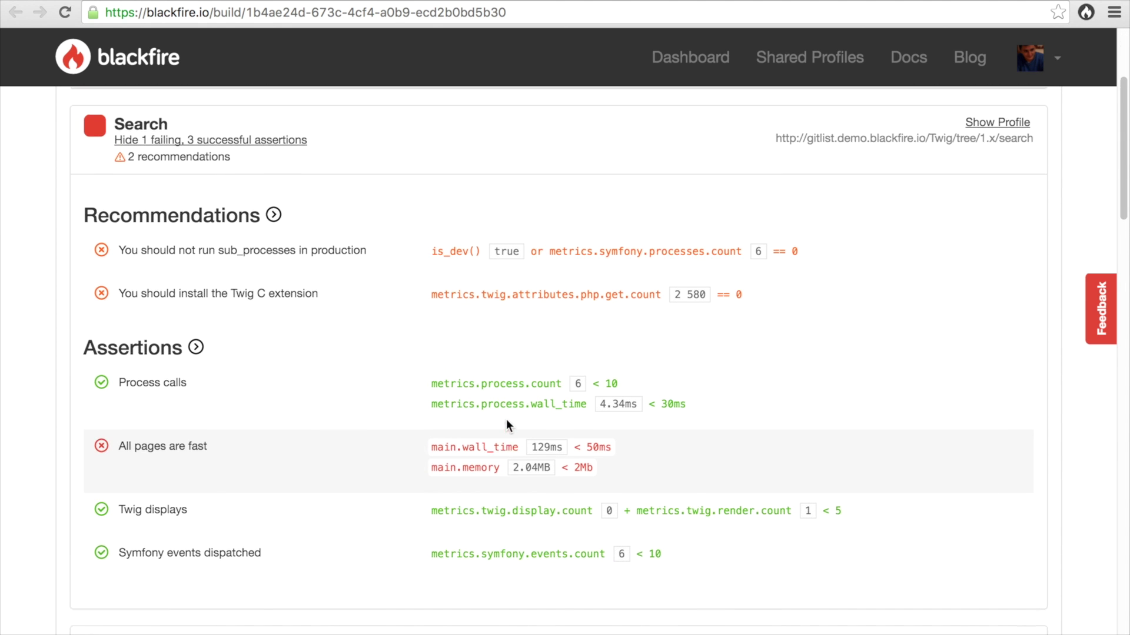
scroll(506, 425, "up", 2)
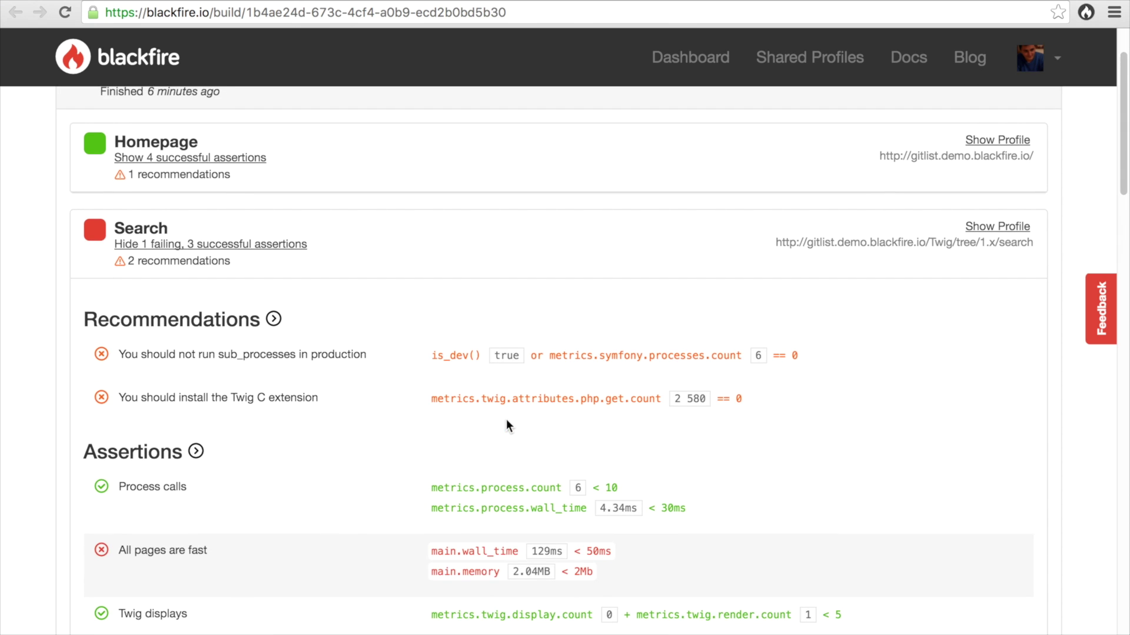
Open the failing Search test's profile from the build report.
left_click(986, 231)
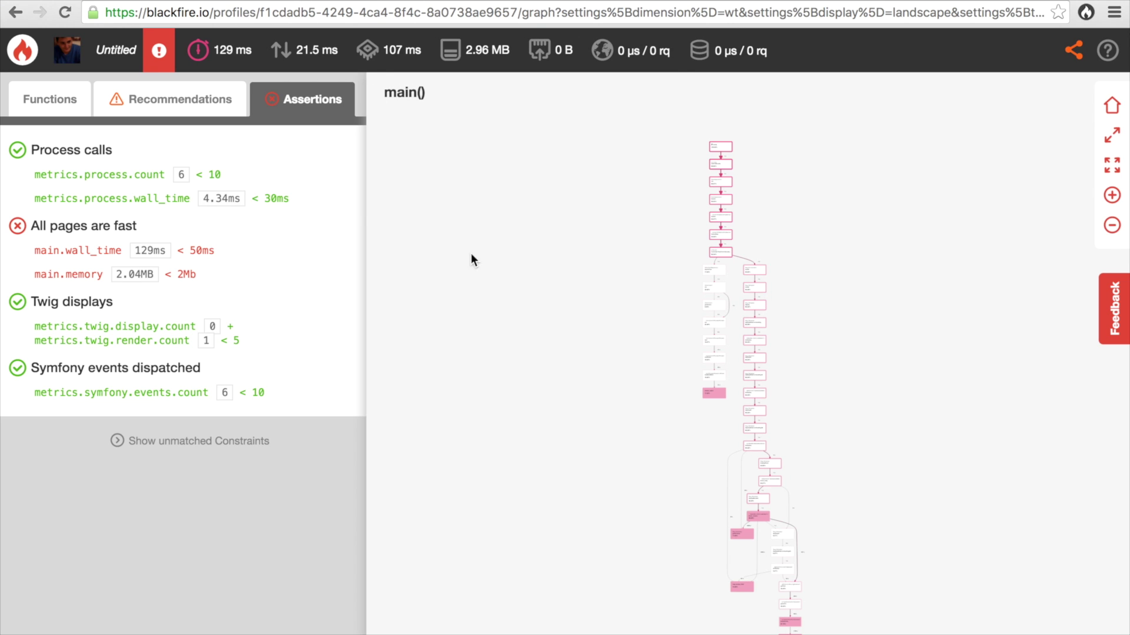
Check stream_select's I/O time and the recommendations, then pick the older gitlist.demo profile to compare.
left_click(53, 100)
left_click(145, 213)
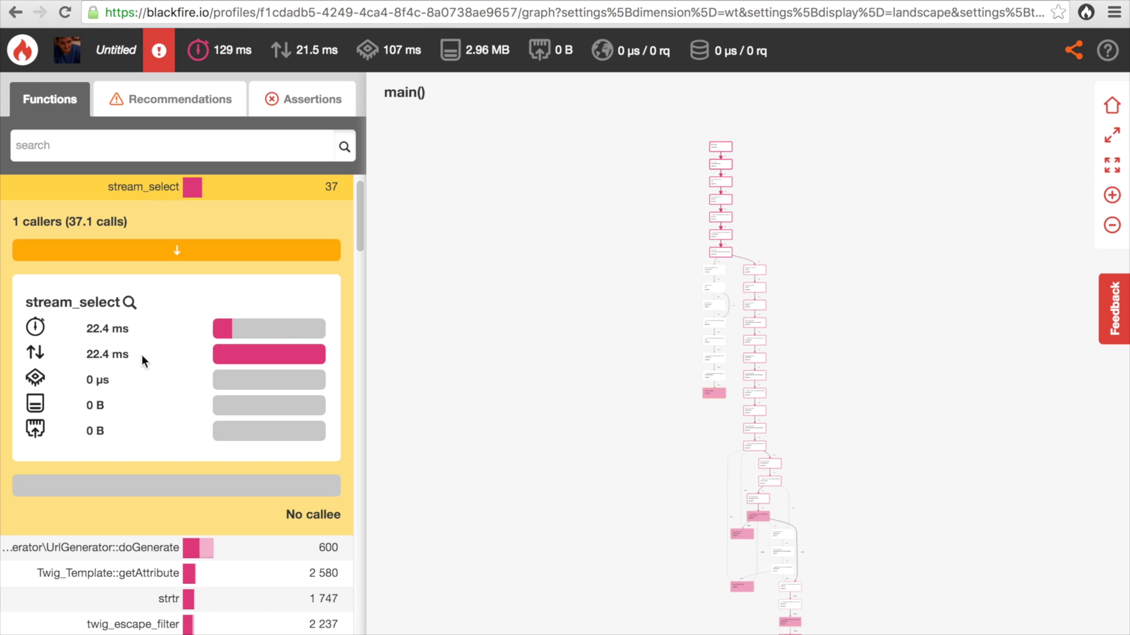
left_click(309, 50)
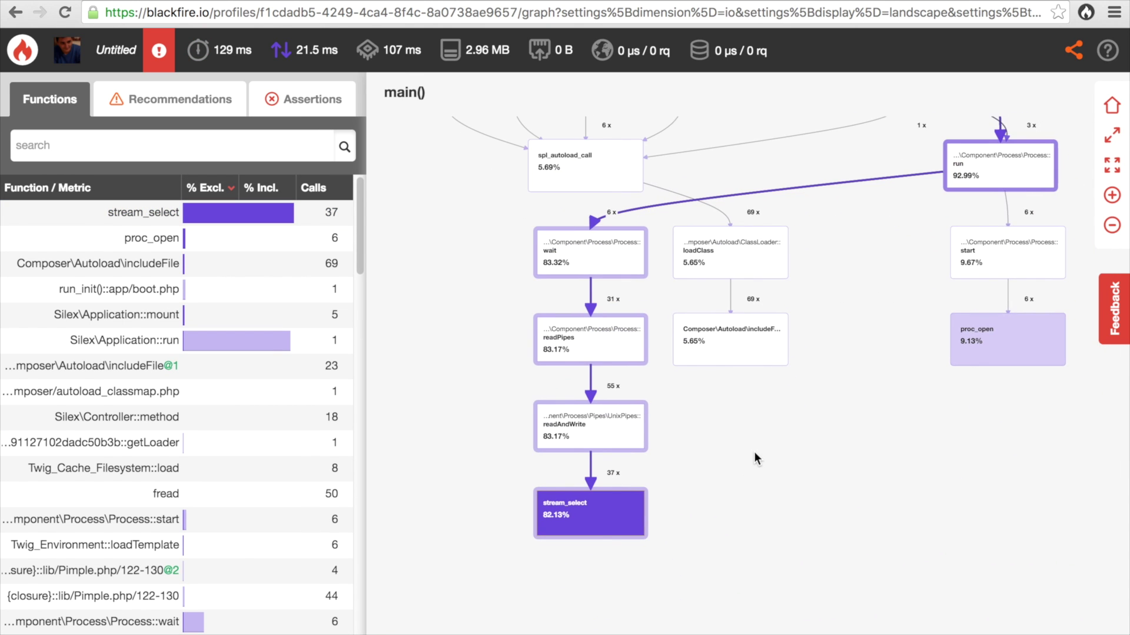
left_click(203, 105)
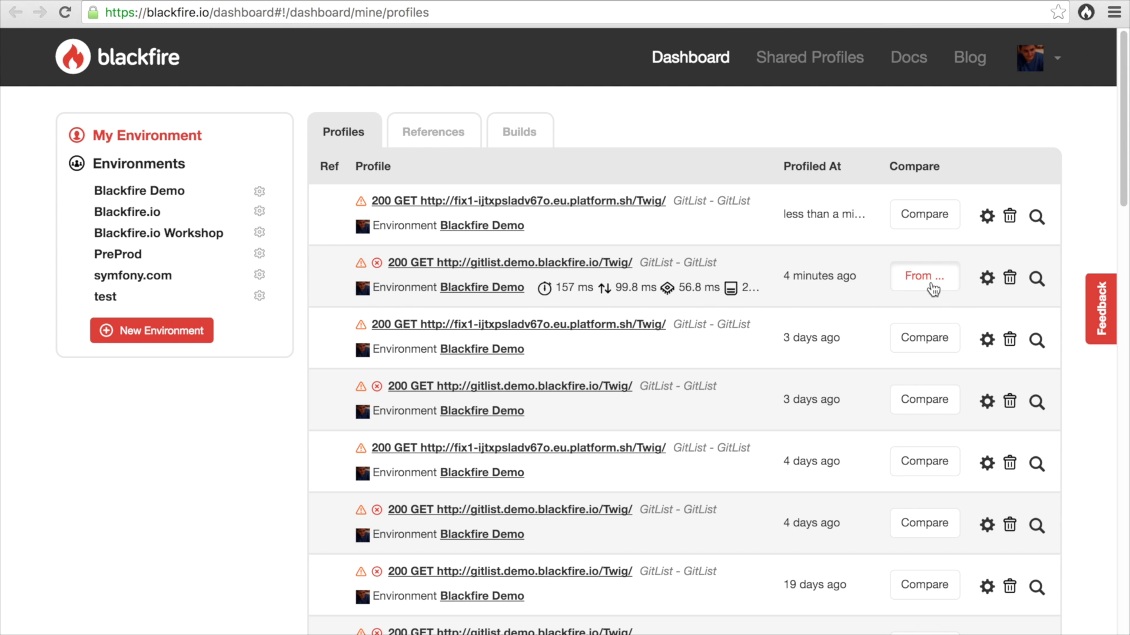
left_click(926, 281)
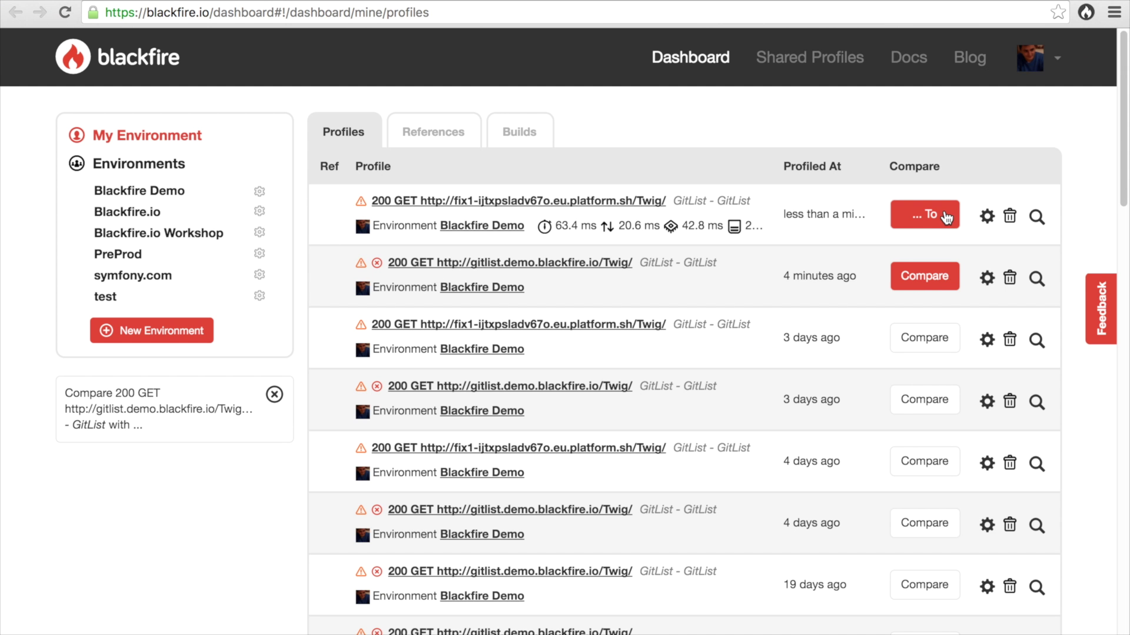
Compare against fix1 and focus the graph on stream_select, down from 35.5 ms to 20.7 ms.
left_click(946, 218)
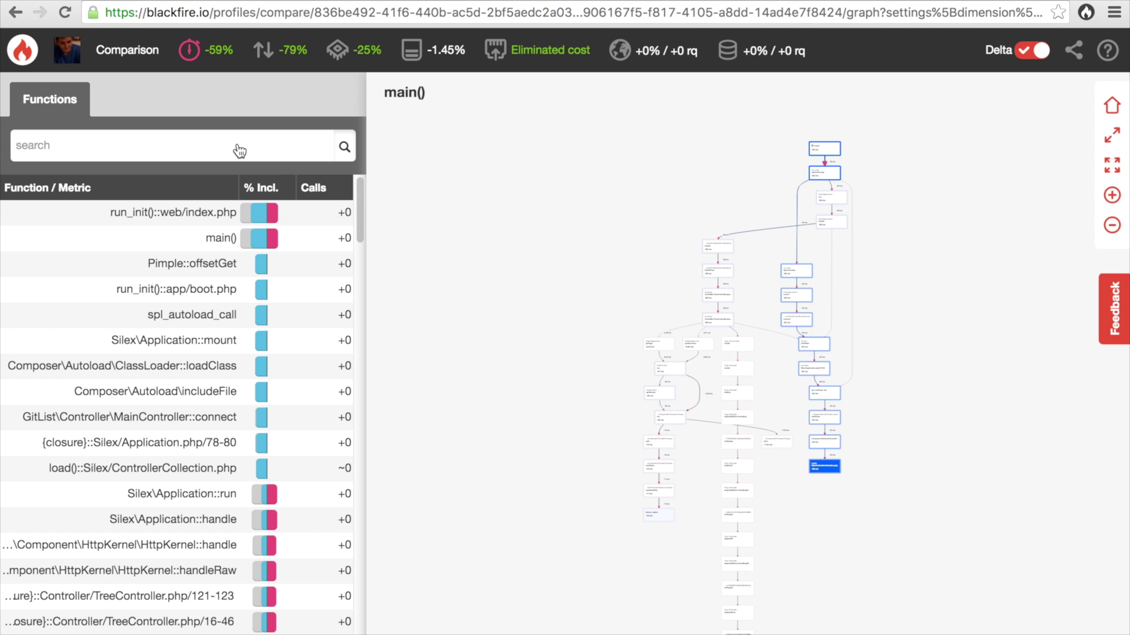
left_click(237, 145)
type("strea")
left_click(214, 214)
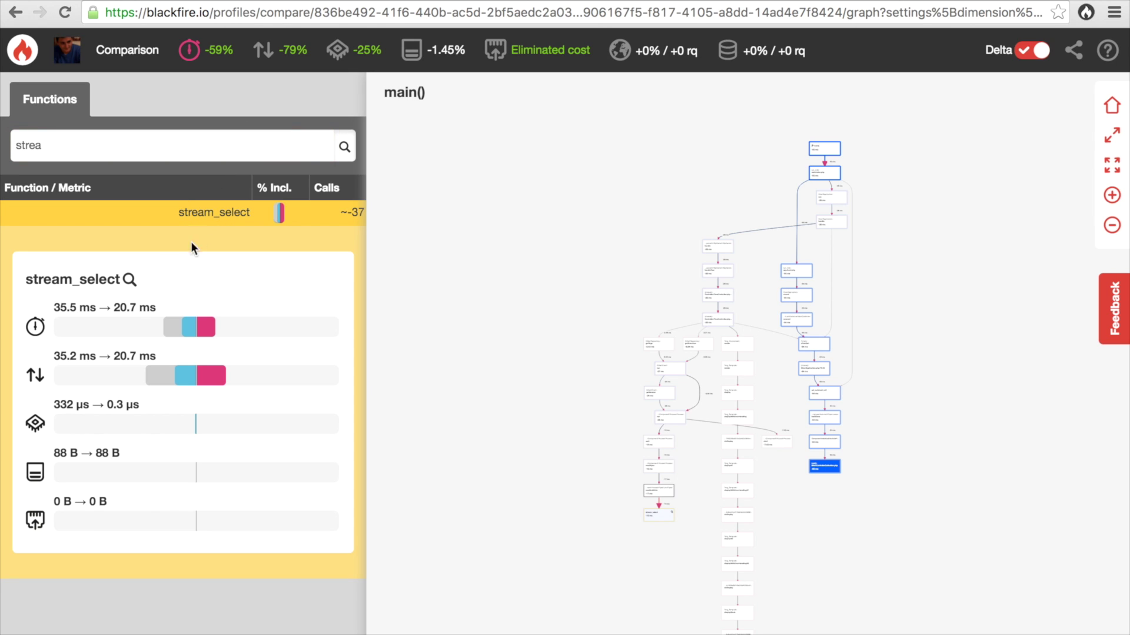
left_click(88, 280)
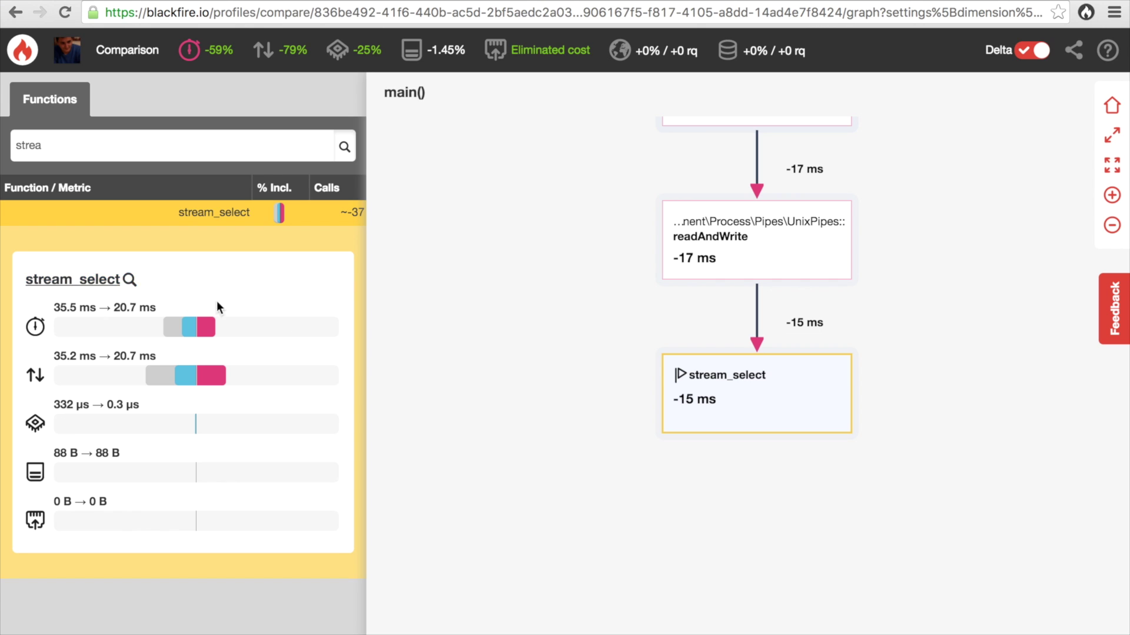